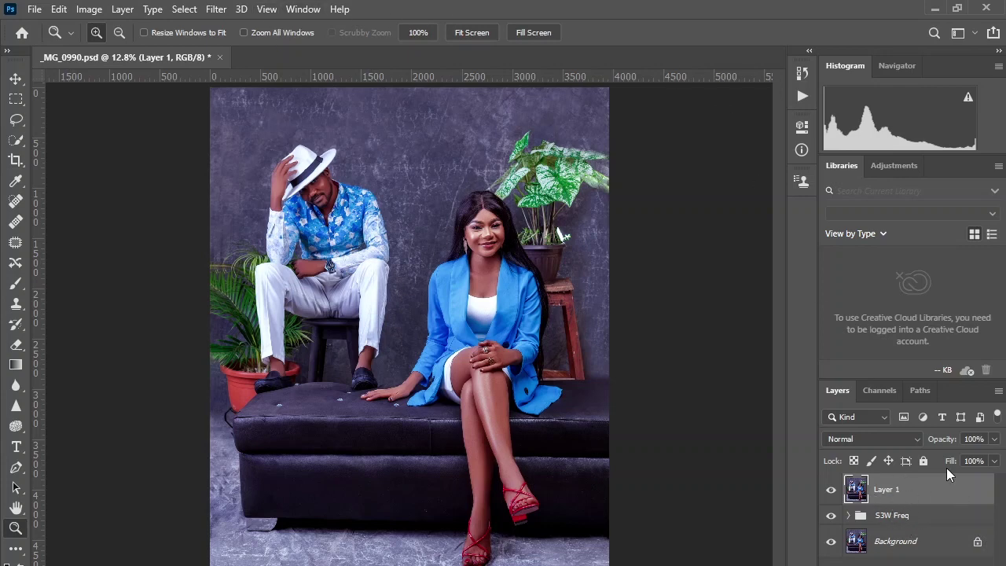
- Apply the Camera Raw Filter to Layer 1 with Temperature +17 and Tint -15
{"action": "left_click", "coordinate": [216, 8]}
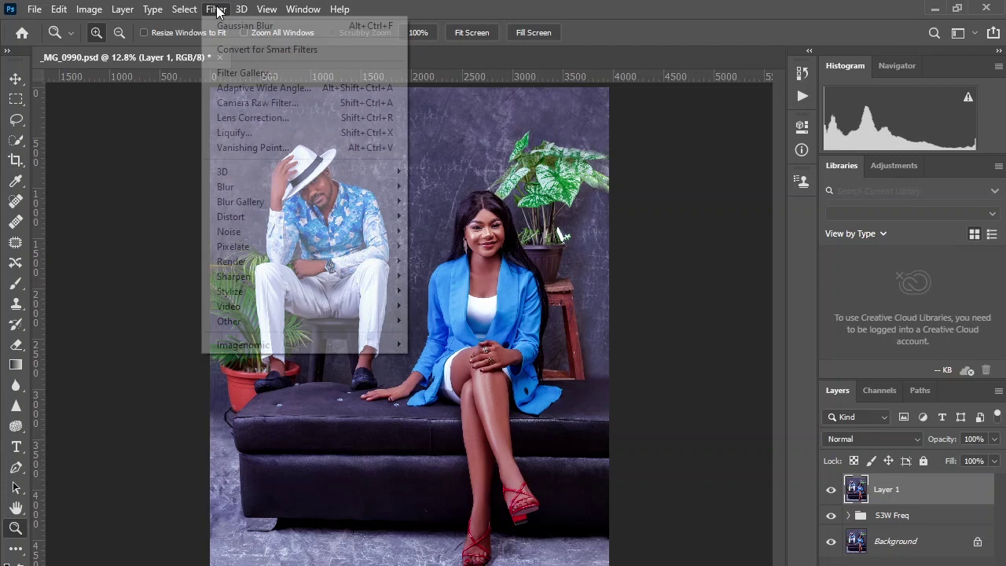
{"action": "left_click", "coordinate": [284, 105]}
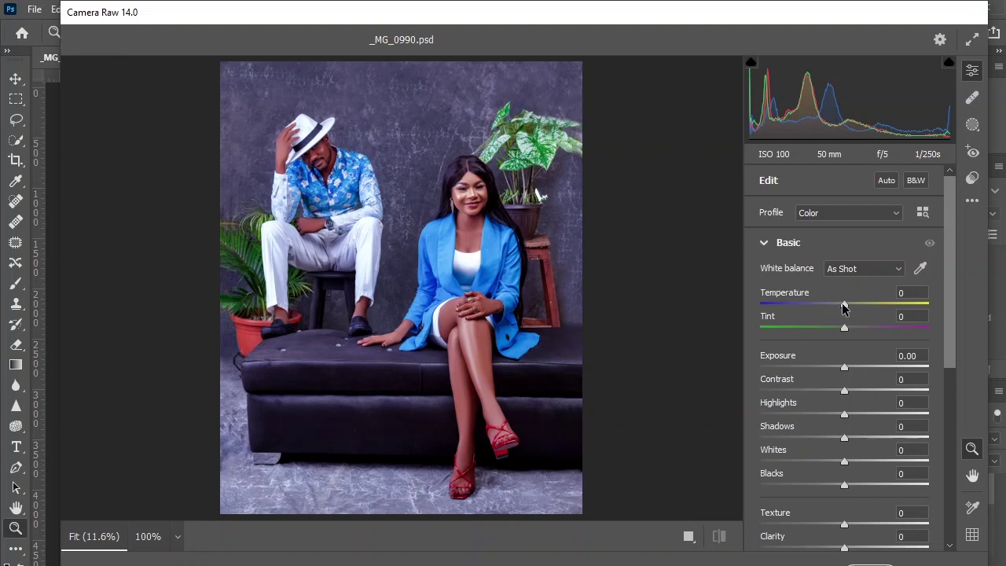
{"action": "left_click_drag", "start_coordinate": [842, 305], "coordinate": [858, 309]}
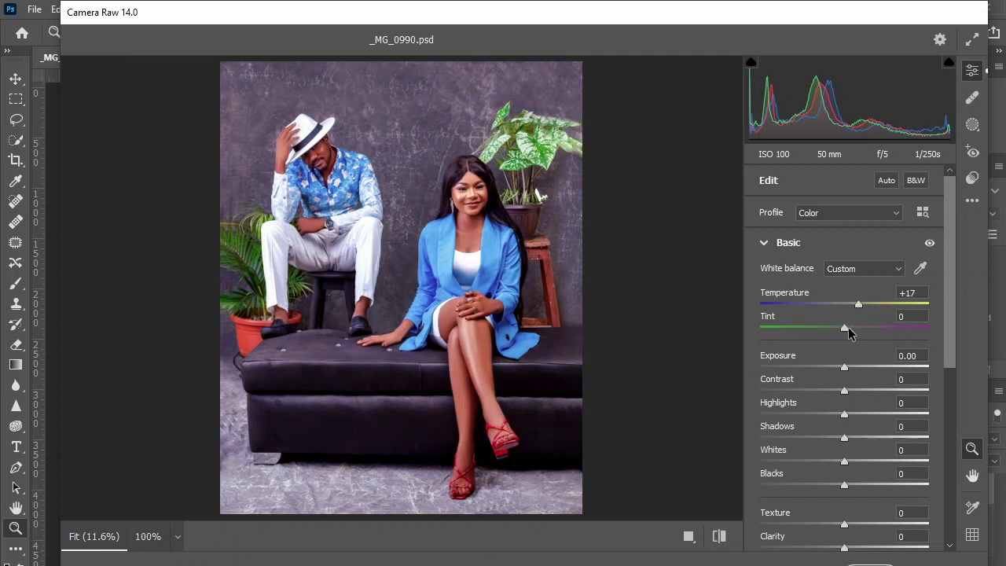
{"action": "left_click_drag", "start_coordinate": [847, 332], "coordinate": [833, 332]}
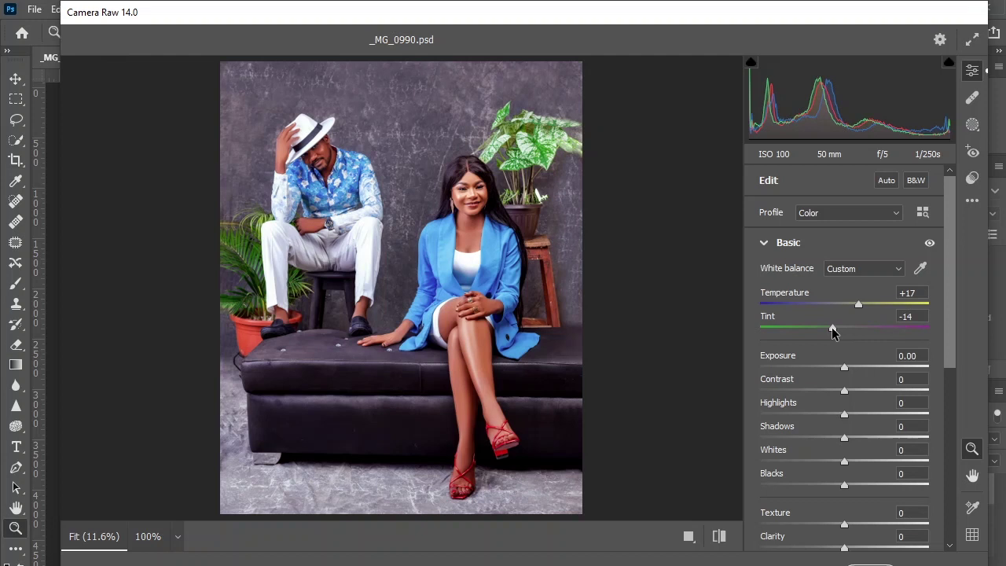
{"action": "left_click_drag", "start_coordinate": [833, 332], "coordinate": [832, 331]}
- Compare the Before/After split view, then apply the Camera Raw white balance to Layer 1
{"action": "left_click", "coordinate": [688, 536]}
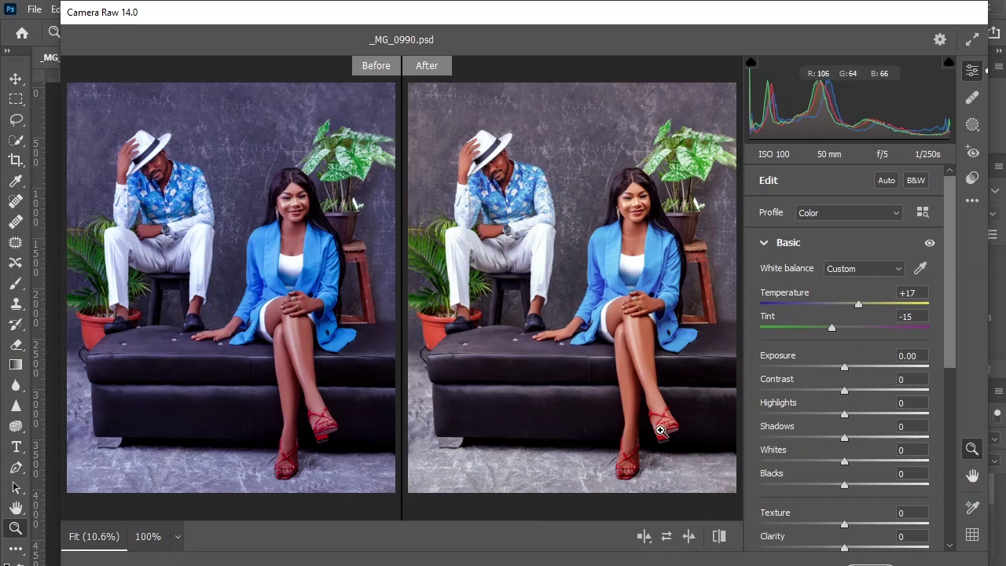
{"action": "left_click", "coordinate": [870, 558]}
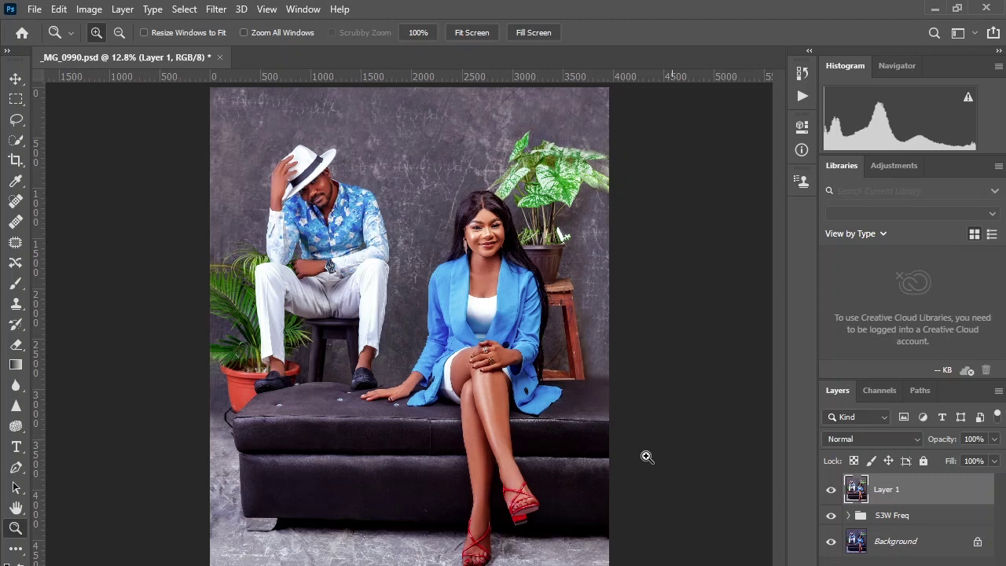
- Toggle Layer 1's visibility to compare, then add a Gradient Map adjustment layer
{"action": "left_click", "coordinate": [832, 490]}
{"action": "left_click", "coordinate": [832, 491]}
{"action": "left_click", "coordinate": [903, 564]}
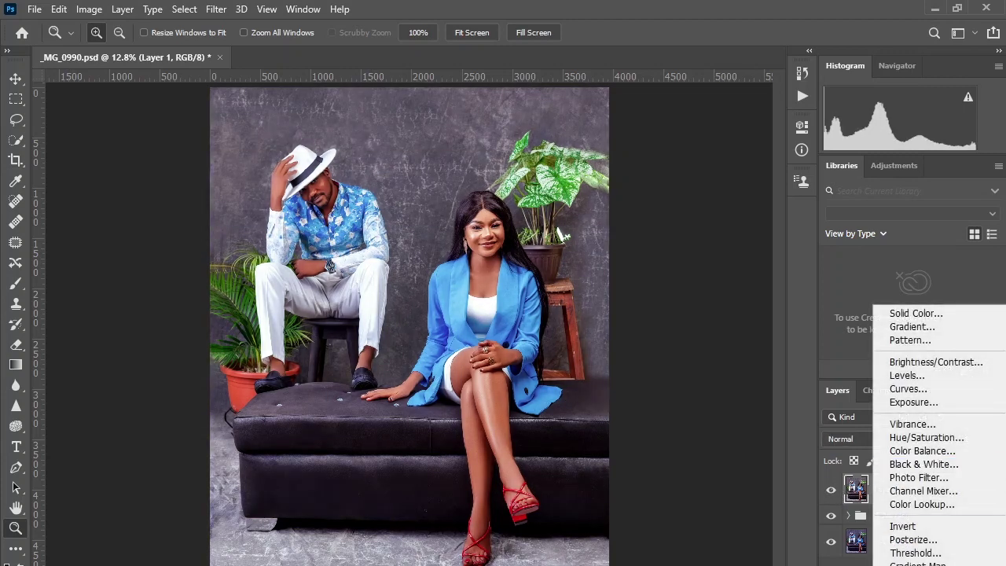
{"action": "left_click", "coordinate": [917, 563]}
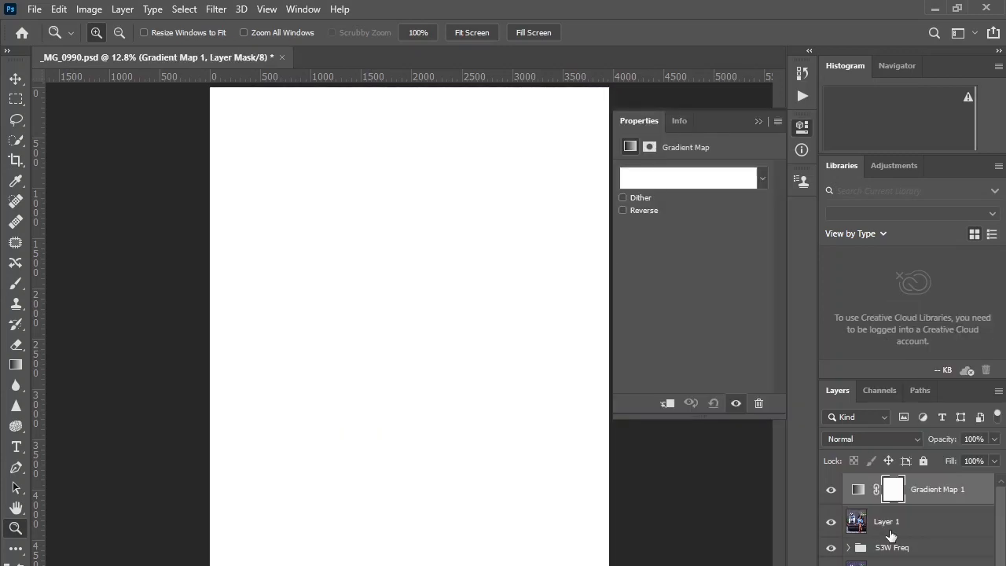
- Set the Gradient Map blend mode to Soft Light and bring up its Gradient Editor
{"action": "left_click", "coordinate": [862, 438]}
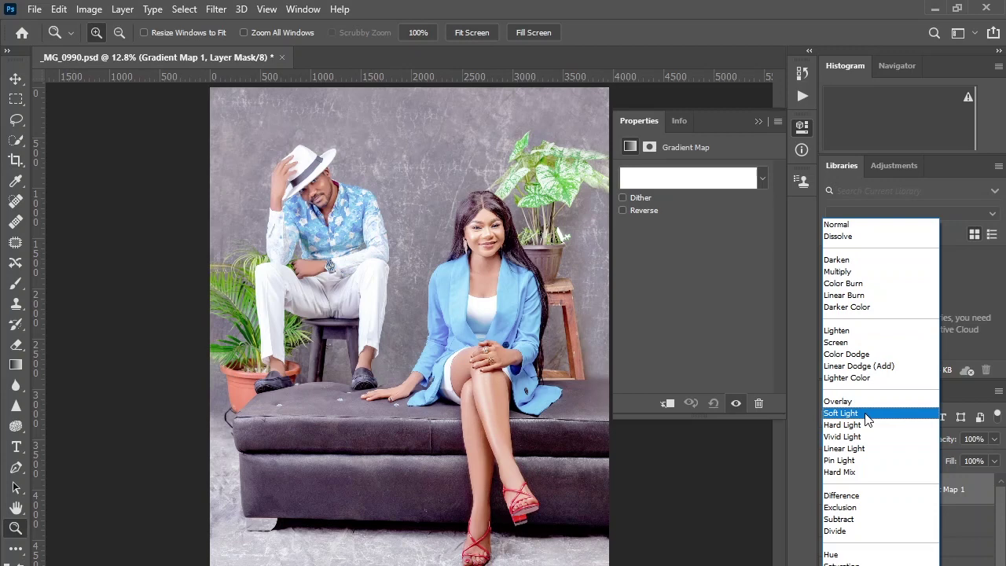
{"action": "left_click", "coordinate": [866, 412]}
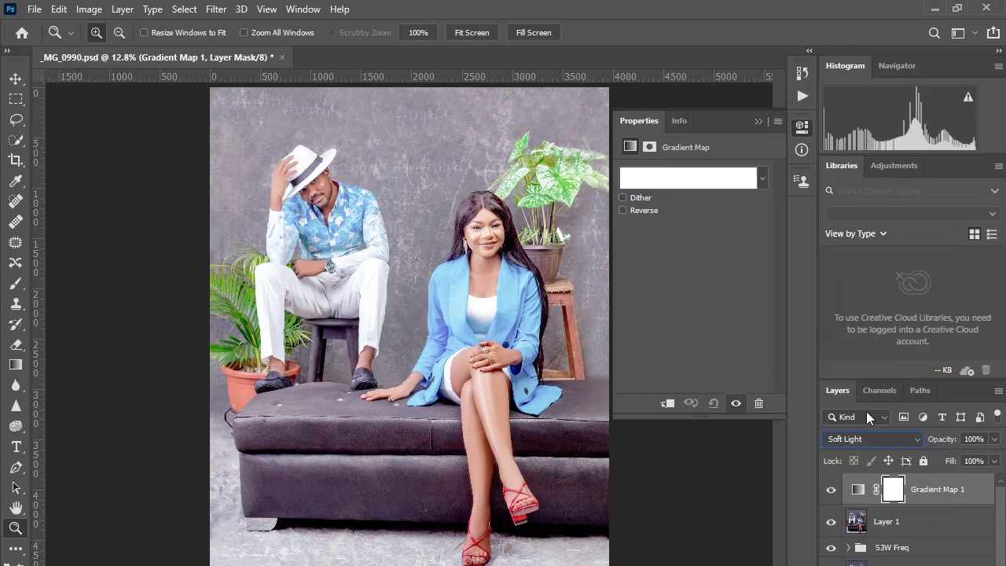
{"action": "left_click", "coordinate": [686, 180]}
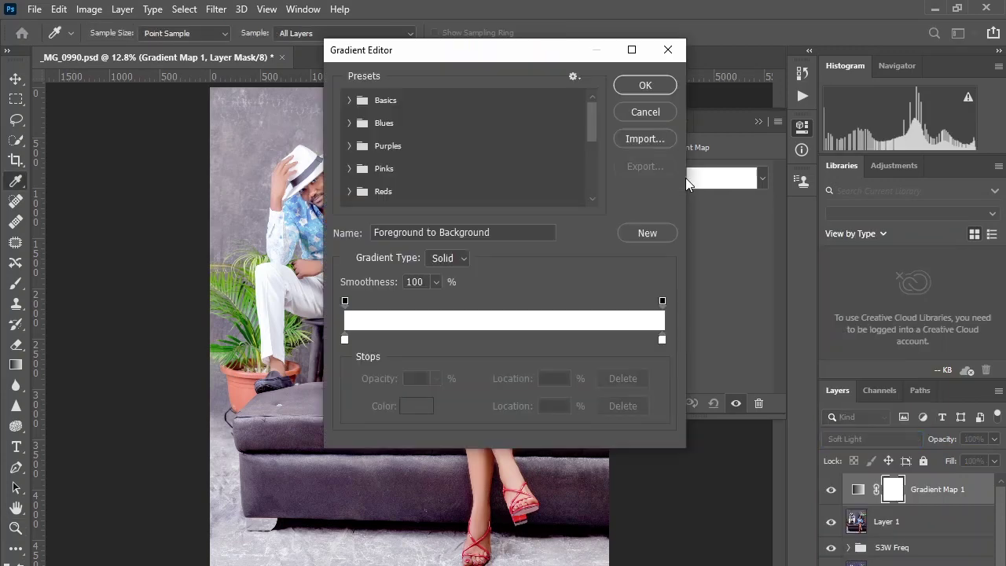
- Set the gradient's left shadow stop to dark indigo #2b295f
{"action": "double_click", "coordinate": [345, 340]}
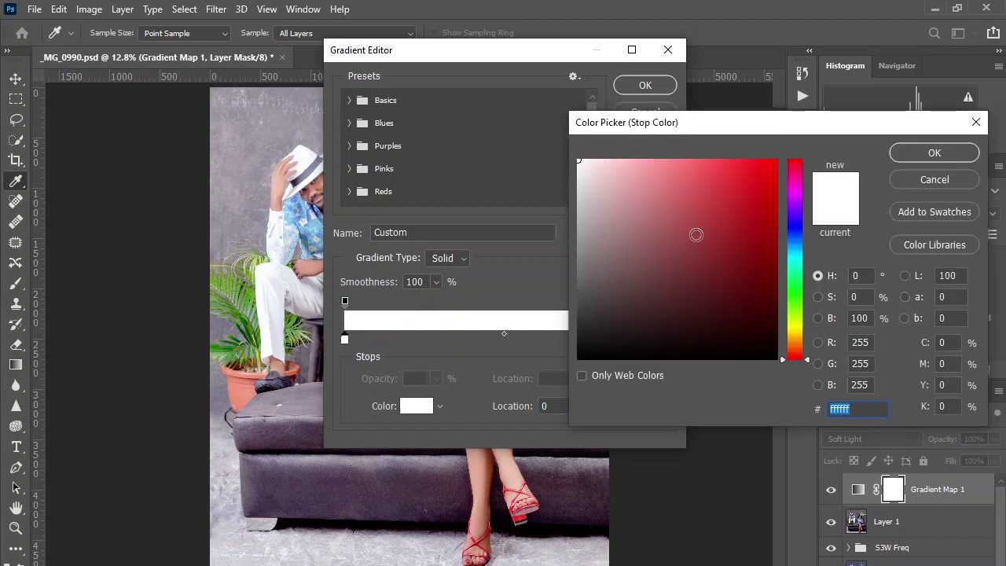
{"action": "left_click", "coordinate": [791, 239]}
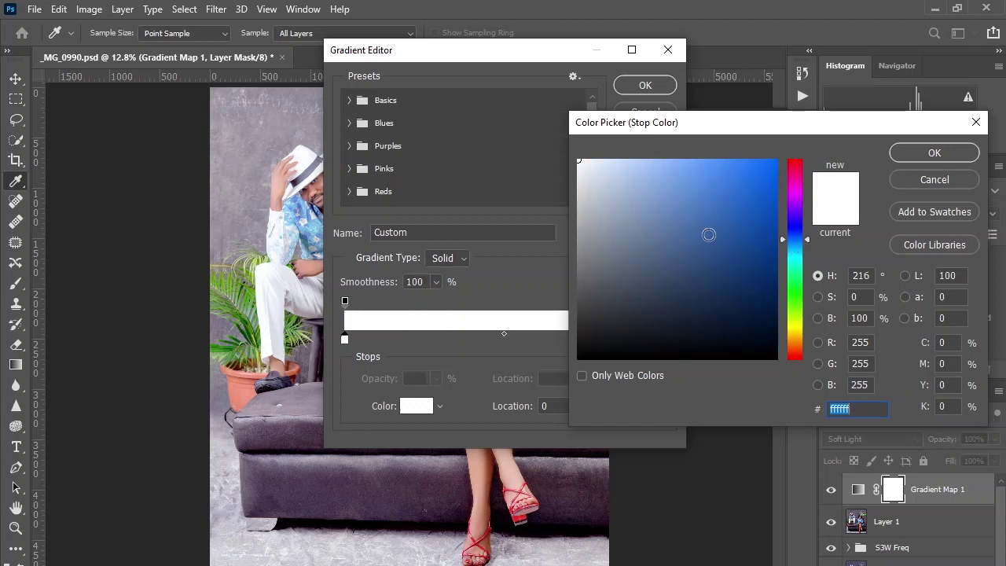
{"action": "left_click", "coordinate": [704, 236]}
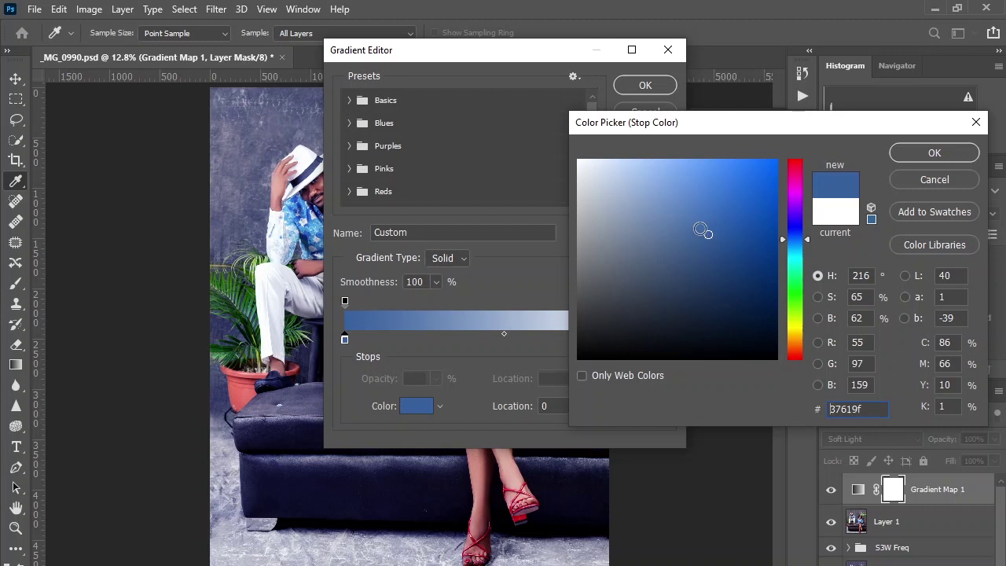
{"action": "left_click", "coordinate": [696, 227]}
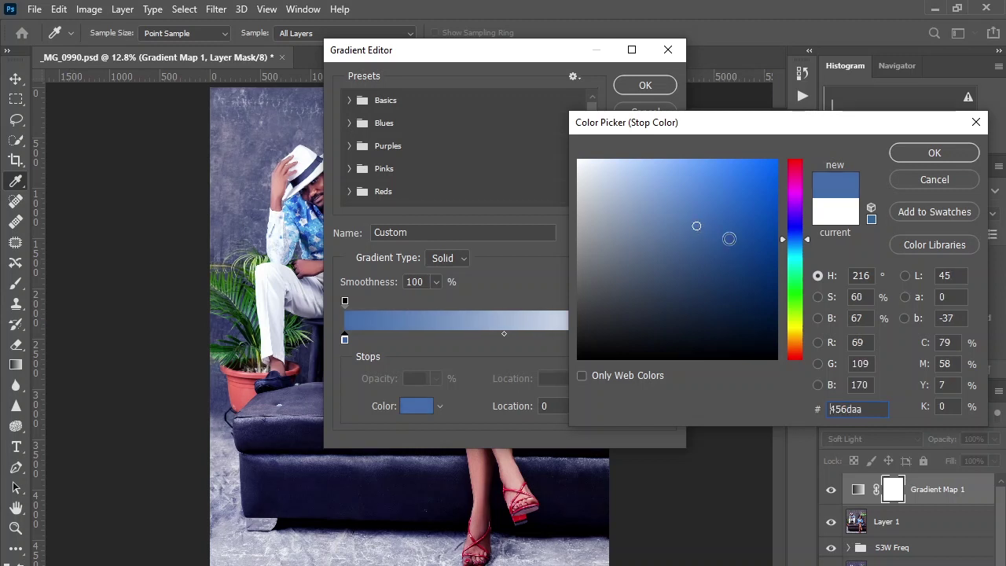
{"action": "left_click", "coordinate": [781, 236]}
{"action": "mouse_move", "coordinate": [781, 236]}
{"action": "left_mouse_down"}
{"action": "mouse_move", "coordinate": [782, 245]}
{"action": "mouse_move", "coordinate": [783, 226]}
{"action": "left_mouse_up"}
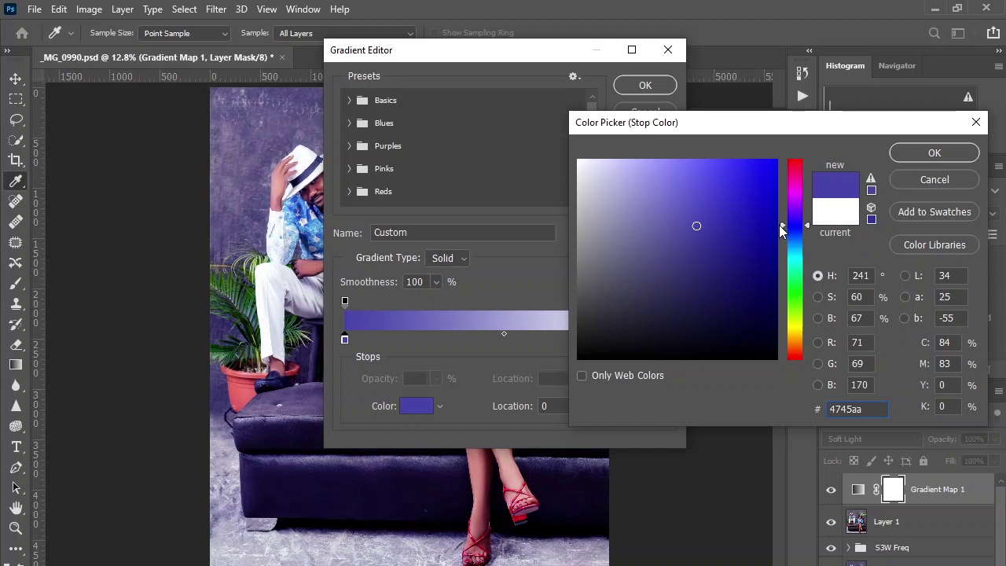
{"action": "left_click_drag", "start_coordinate": [696, 225], "coordinate": [690, 285]}
{"action": "left_click", "coordinate": [688, 281]}
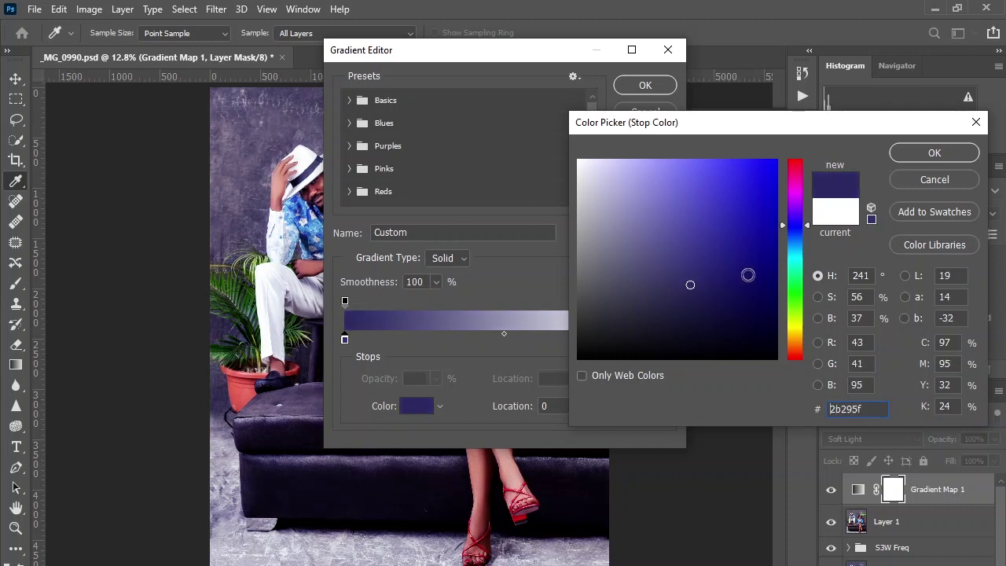
{"action": "left_click", "coordinate": [908, 155]}
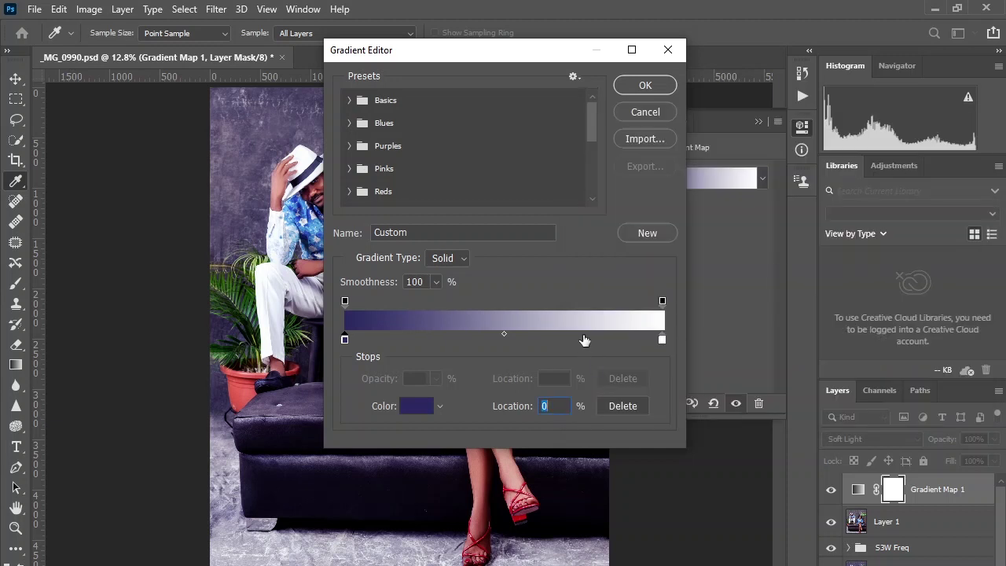
{"action": "left_click", "coordinate": [503, 333]}
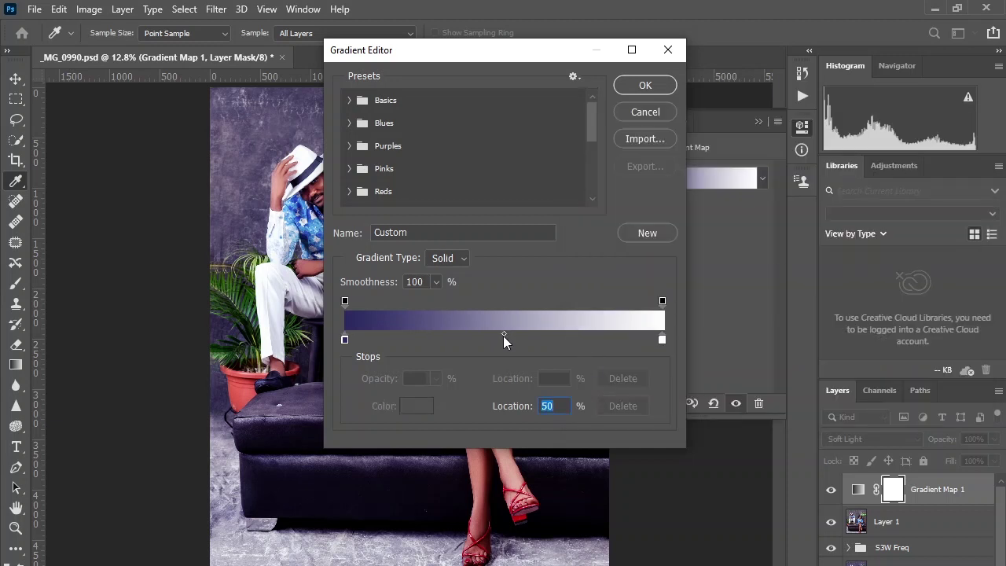
- Add a middle color stop at 52% and make it olive-gold with saturation 73
{"action": "left_click", "coordinate": [509, 339]}
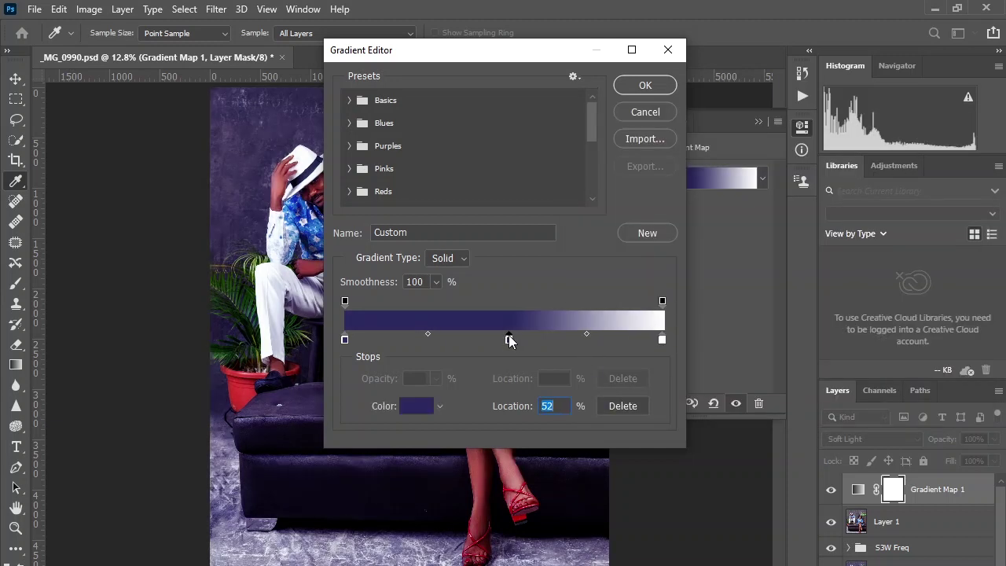
{"action": "double_click", "coordinate": [509, 339]}
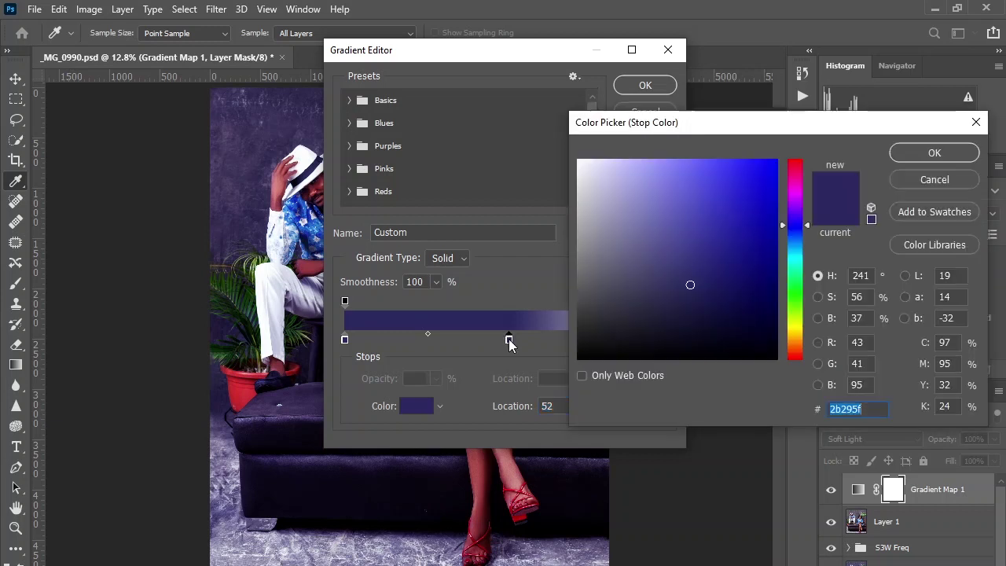
{"action": "left_click", "coordinate": [795, 340]}
{"action": "left_click", "coordinate": [783, 333]}
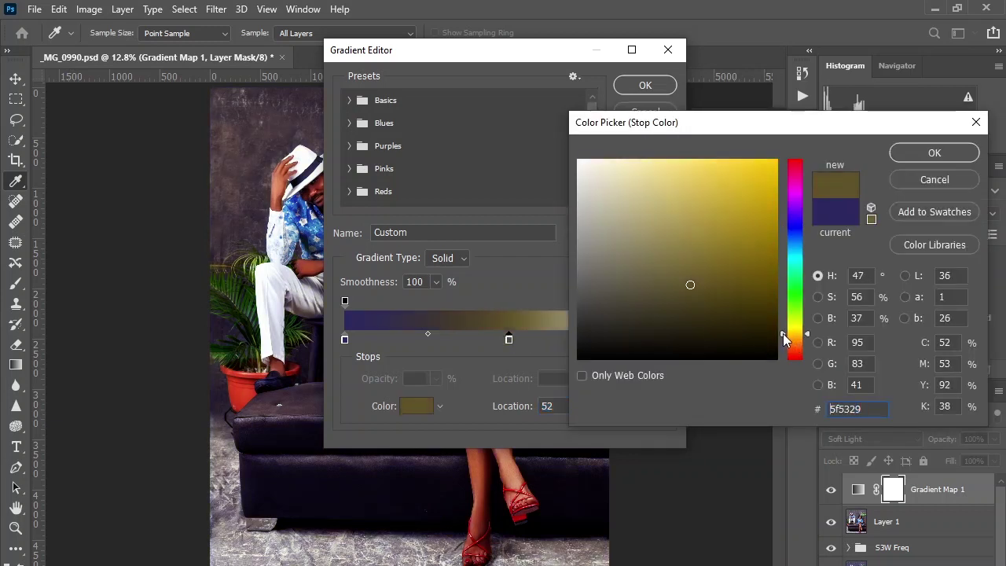
{"action": "left_click", "coordinate": [690, 248]}
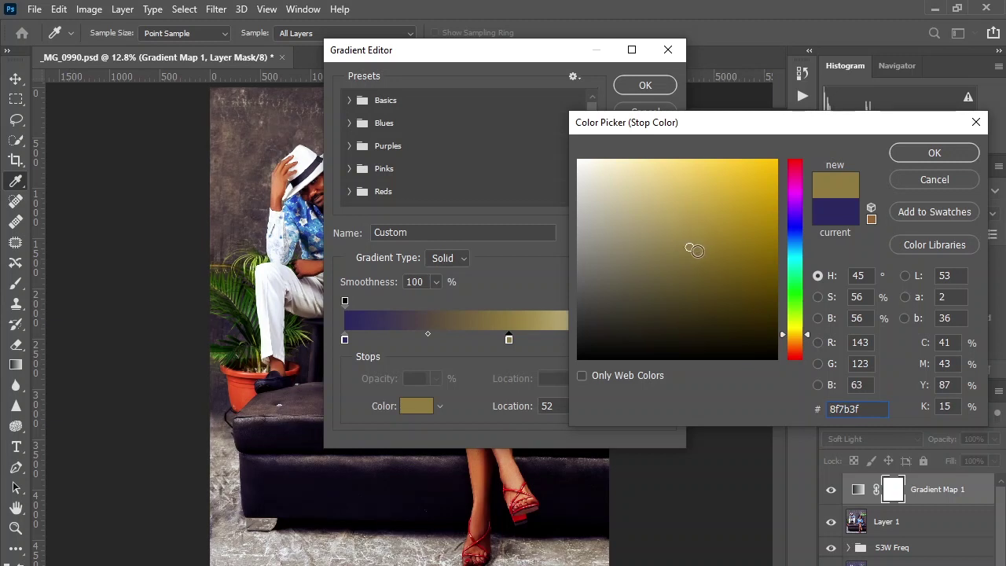
{"action": "left_click", "coordinate": [782, 333]}
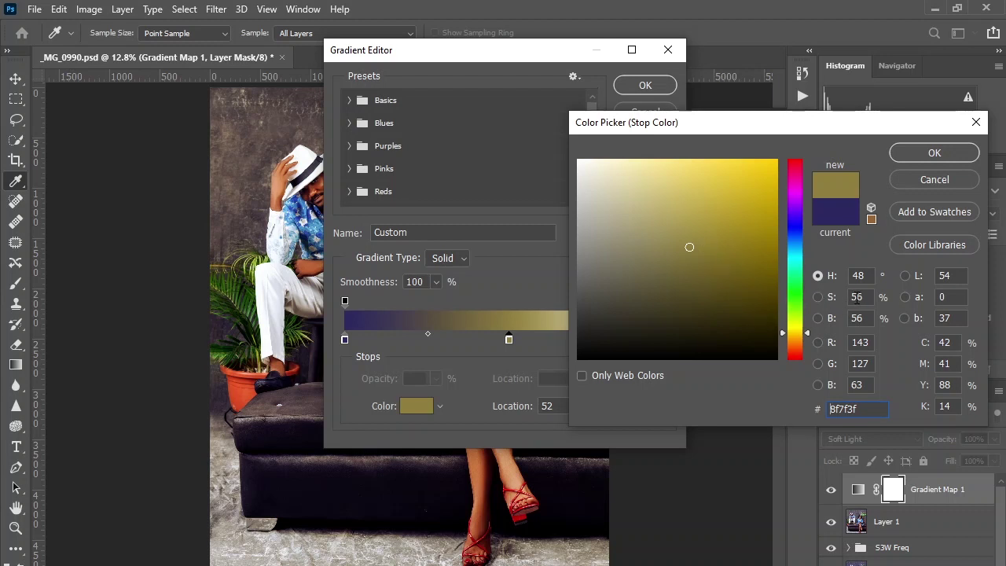
{"action": "double_click", "coordinate": [856, 299]}
{"action": "type", "text": "55"}
{"action": "key", "text": "Up"}
{"action": "type", "text": "73"}
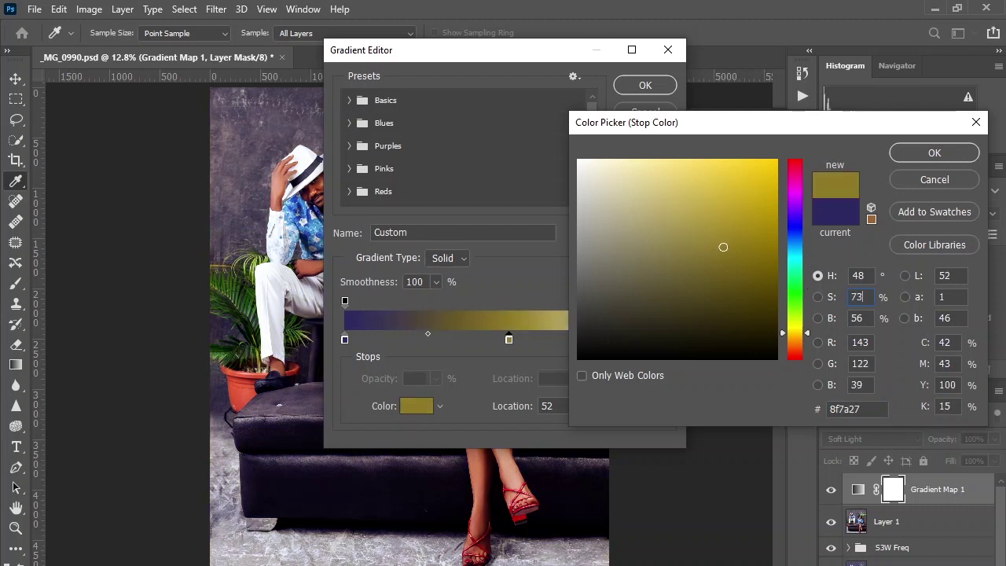
{"action": "left_click", "coordinate": [905, 158]}
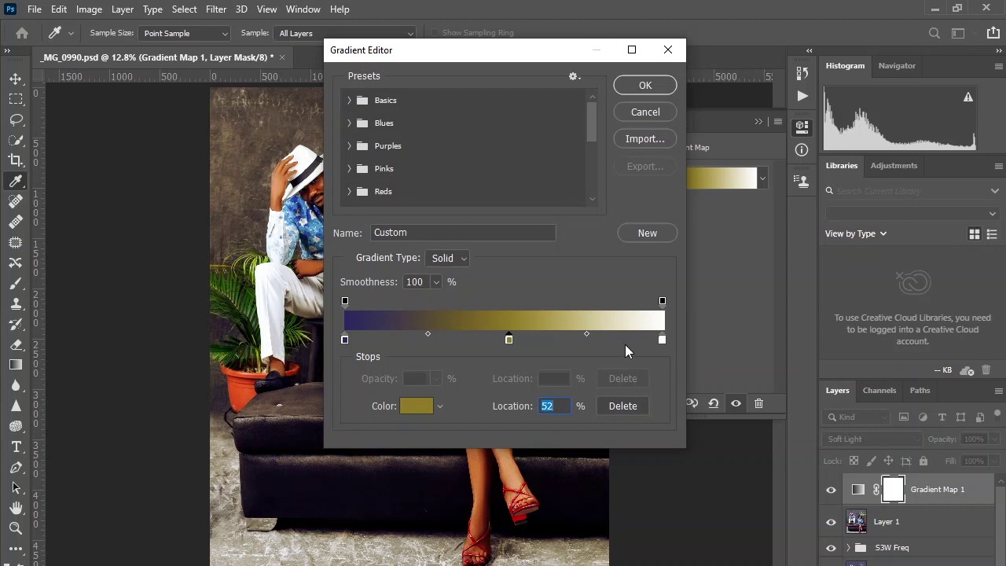
- Set the right-end stop to teal #2f9993 and apply the indigo-gold-teal gradient
{"action": "double_click", "coordinate": [661, 339]}
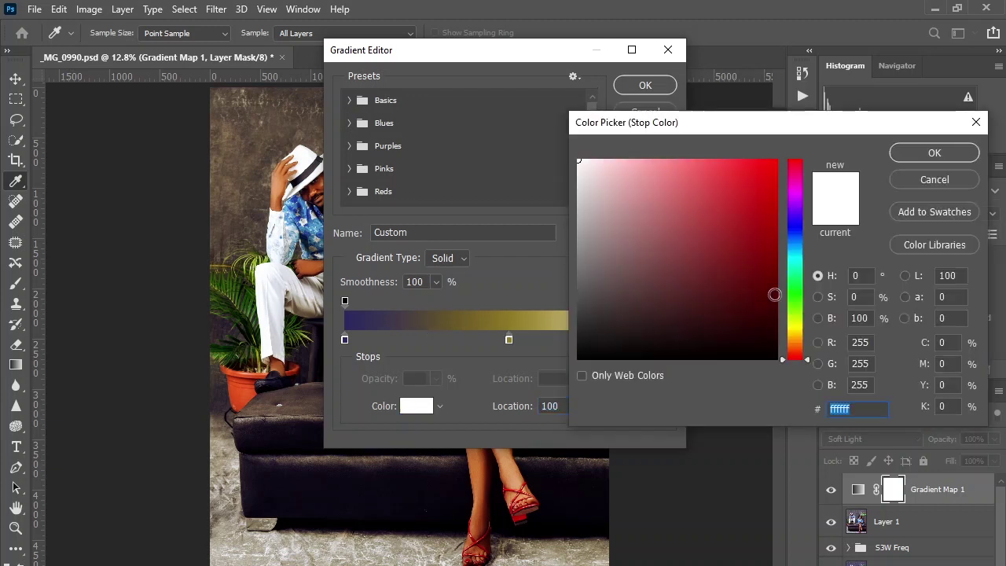
{"action": "left_click", "coordinate": [794, 264]}
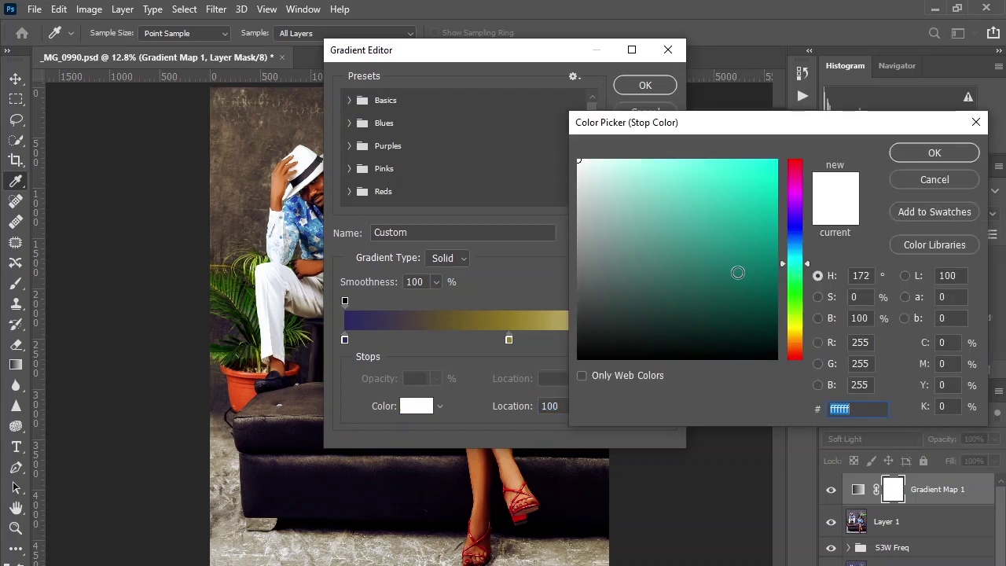
{"action": "left_click", "coordinate": [715, 239]}
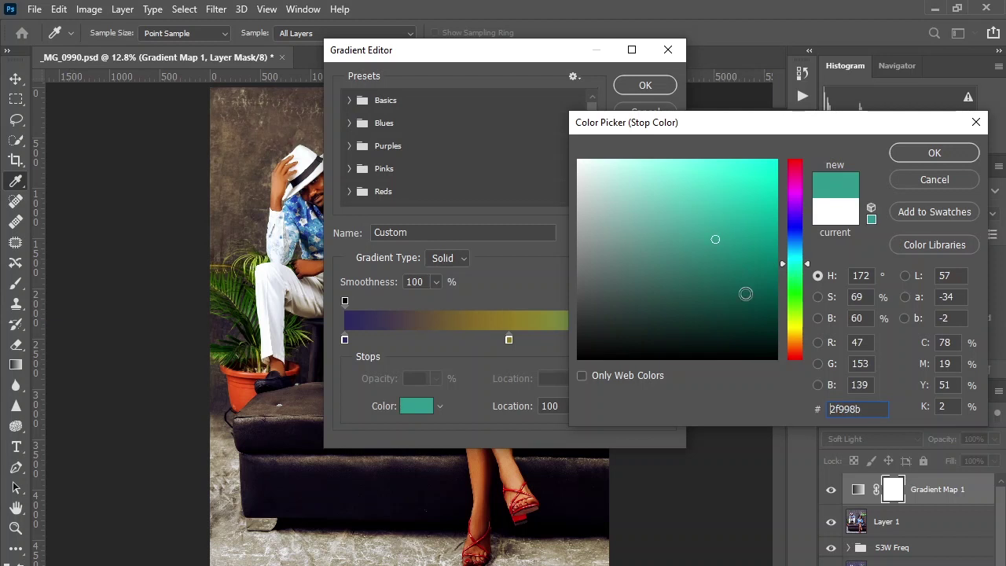
{"action": "left_click", "coordinate": [782, 261]}
{"action": "left_click", "coordinate": [938, 157]}
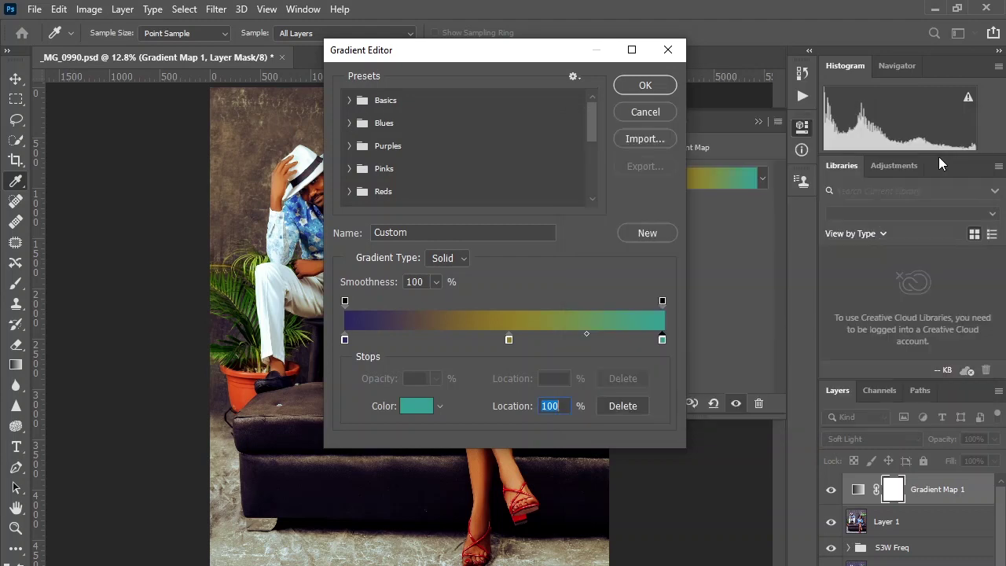
{"action": "left_click", "coordinate": [644, 87]}
- Close the Properties panel and lower Gradient Map 1's opacity to 81%
{"action": "key", "text": "z"}
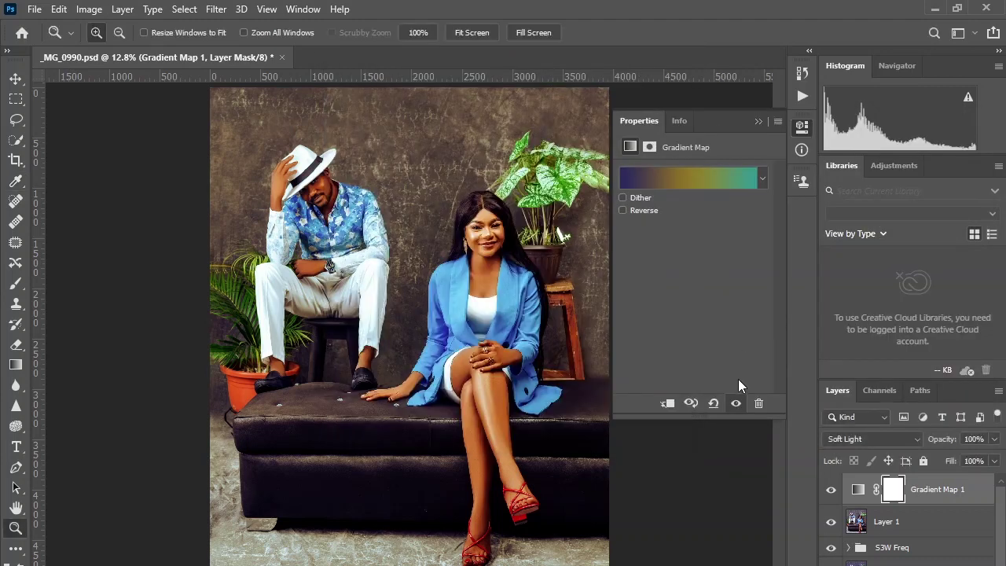
{"action": "left_click", "coordinate": [757, 123]}
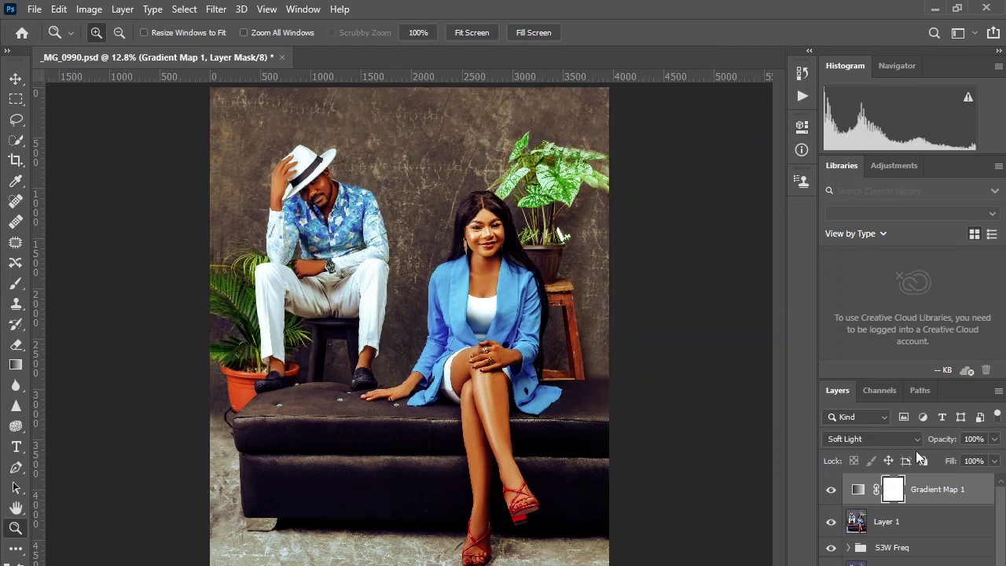
{"action": "mouse_move", "coordinate": [940, 445]}
{"action": "left_mouse_down"}
{"action": "mouse_move", "coordinate": [880, 445]}
{"action": "mouse_move", "coordinate": [981, 445]}
{"action": "mouse_move", "coordinate": [942, 446]}
{"action": "left_mouse_up"}
{"action": "left_click", "coordinate": [858, 490]}
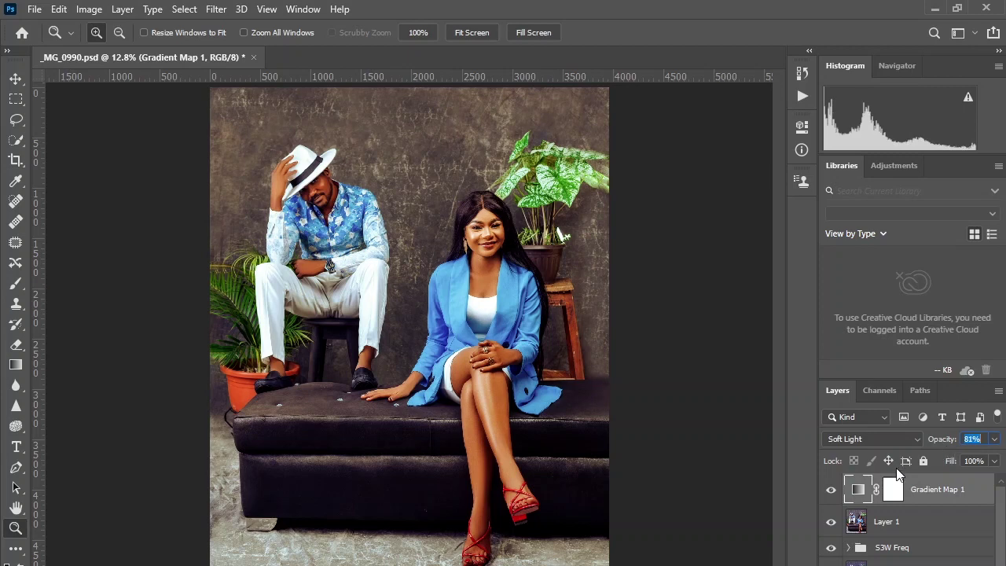
- Toggle Gradient Map 1 off and on to compare, then select its layer mask
{"action": "left_click", "coordinate": [831, 490]}
{"action": "left_click", "coordinate": [831, 489]}
{"action": "left_click", "coordinate": [831, 493]}
{"action": "left_click", "coordinate": [831, 494]}
{"action": "left_click", "coordinate": [893, 492]}
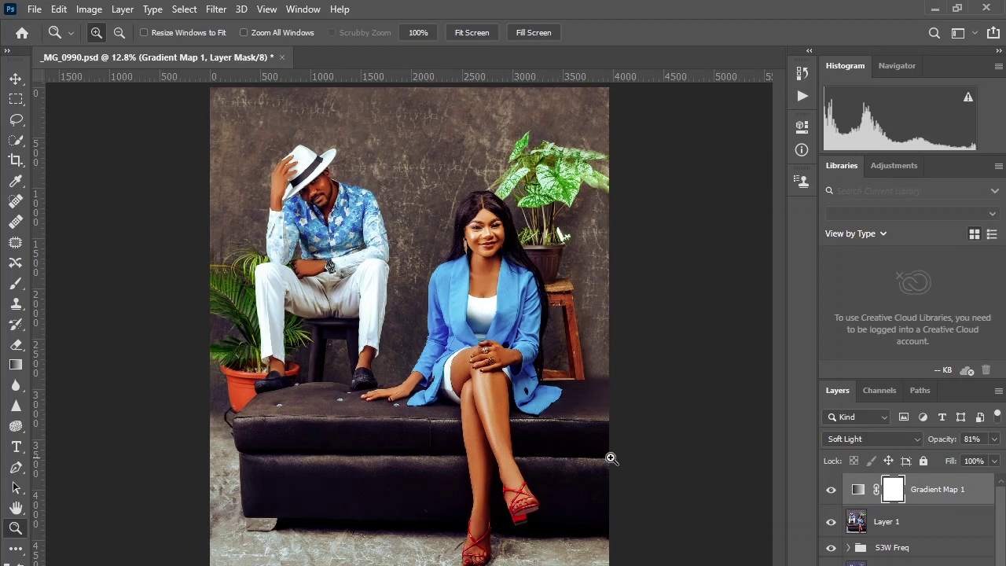
- Paint black on the mask over the woman's face and legs, shrinking the brush as needed
{"action": "left_click", "coordinate": [16, 283]}
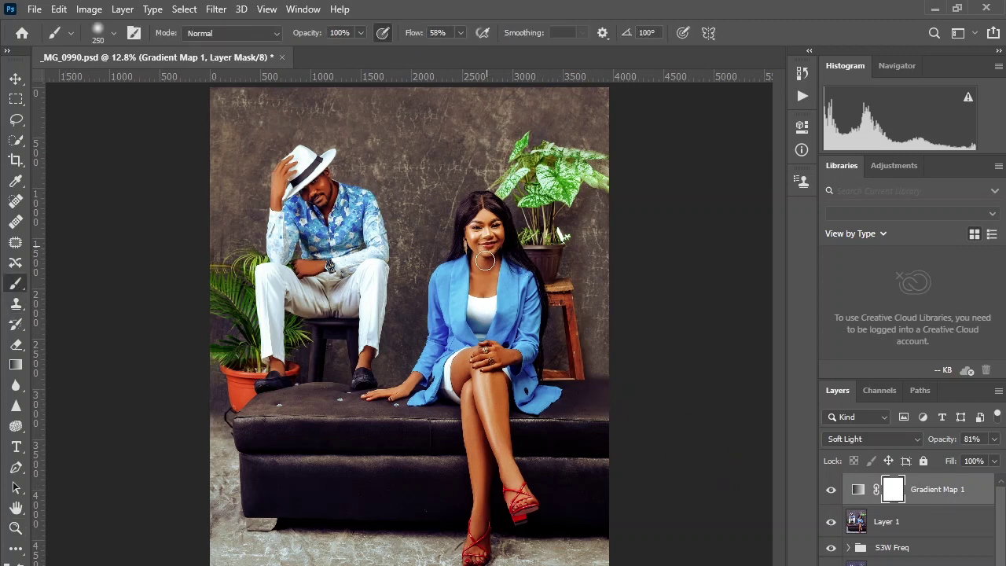
{"action": "key", "text": "bracketright"}
{"action": "key", "text": "bracketright"}
{"action": "left_click_drag", "start_coordinate": [482, 227], "coordinate": [488, 239]}
{"action": "key", "text": "bracketleft"}
{"action": "key", "text": "bracketleft"}
{"action": "key", "text": "bracketleft"}
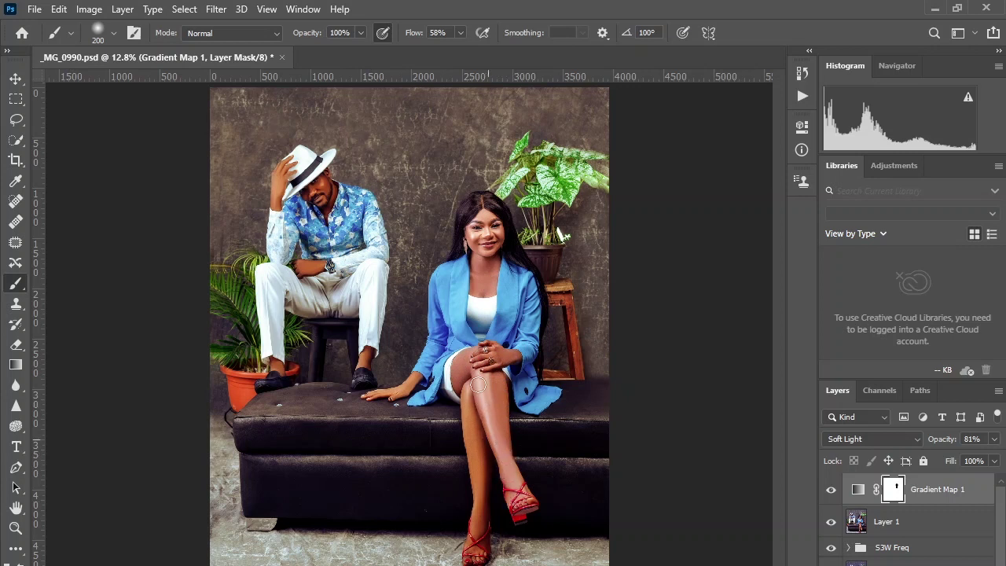
{"action": "mouse_move", "coordinate": [481, 534]}
{"action": "left_mouse_down"}
{"action": "mouse_move", "coordinate": [473, 390]}
{"action": "mouse_move", "coordinate": [495, 357]}
{"action": "left_mouse_up"}
{"action": "key", "text": "bracketleft"}
{"action": "key", "text": "bracketleft"}
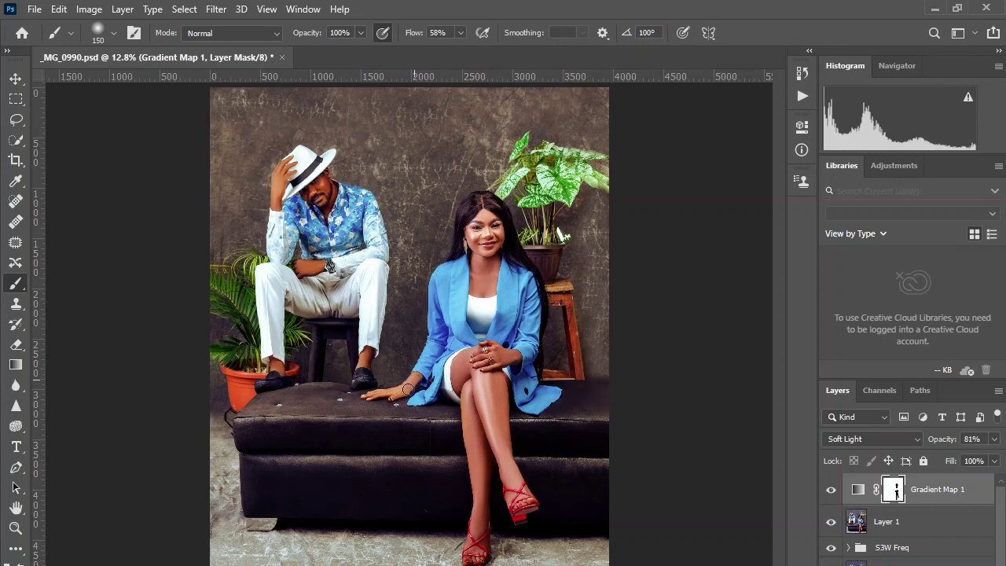
- Zoom in on the couple and paint black over the man's face
{"action": "left_click", "coordinate": [15, 532]}
{"action": "left_click", "coordinate": [393, 315]}
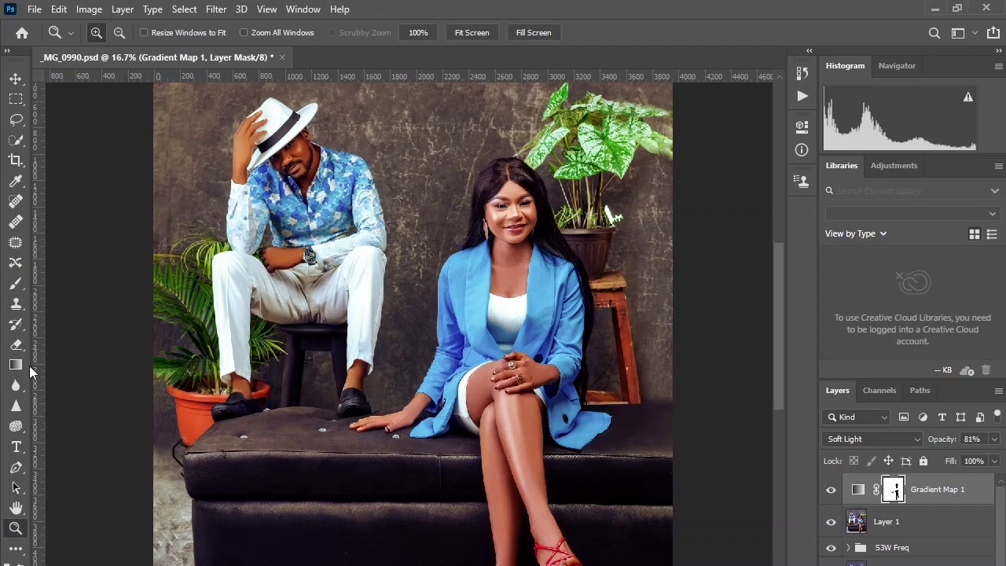
{"action": "left_click", "coordinate": [16, 283]}
{"action": "mouse_move", "coordinate": [291, 159]}
{"action": "left_mouse_down"}
{"action": "mouse_move", "coordinate": [303, 160]}
{"action": "mouse_move", "coordinate": [306, 178]}
{"action": "mouse_move", "coordinate": [292, 176]}
{"action": "left_mouse_up"}
{"action": "key", "text": "bracketleft"}
{"action": "key", "text": "bracketleft"}
{"action": "key", "text": "bracketleft"}
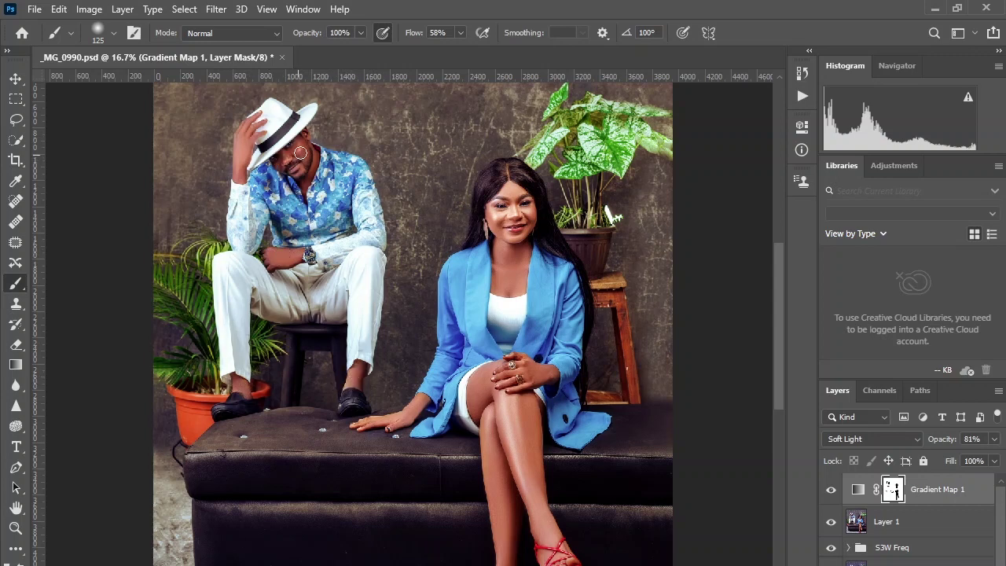
- Fit the photo on screen and toggle Gradient Map 1 to compare the grade
{"action": "left_click", "coordinate": [240, 9]}
{"action": "left_click", "coordinate": [217, 10]}
{"action": "mouse_move", "coordinate": [266, 9]}
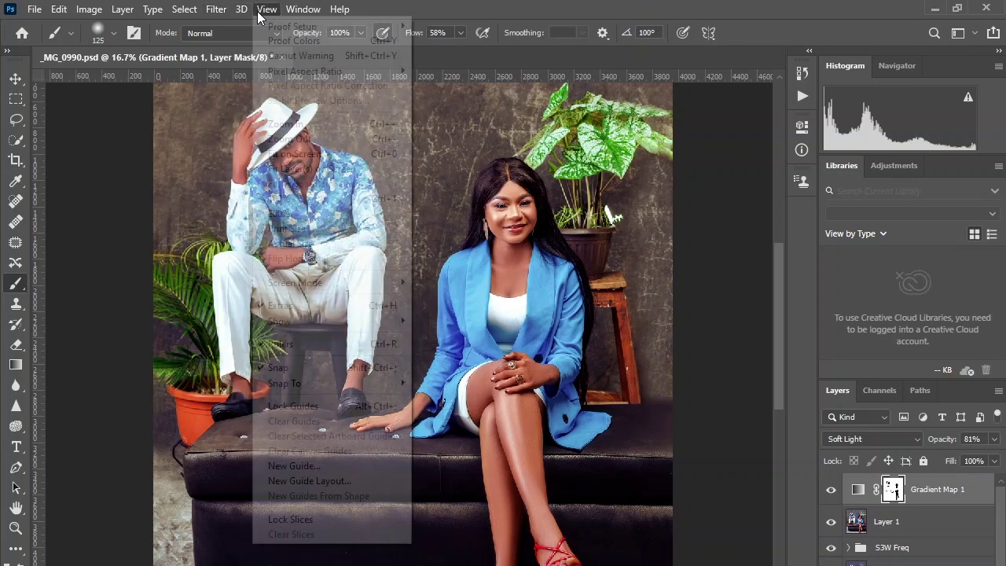
{"action": "left_click", "coordinate": [302, 153]}
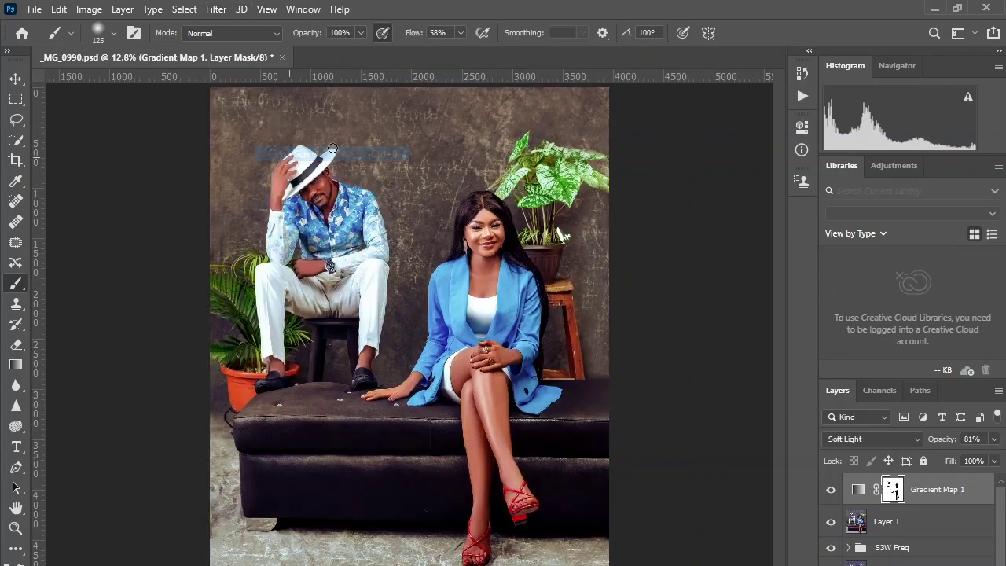
{"action": "left_click", "coordinate": [828, 491]}
{"action": "left_click", "coordinate": [828, 492]}
- Reduce the Gradient Map 1 layer mask's density to 56%
{"action": "left_click", "coordinate": [798, 152]}
{"action": "left_click", "coordinate": [644, 124]}
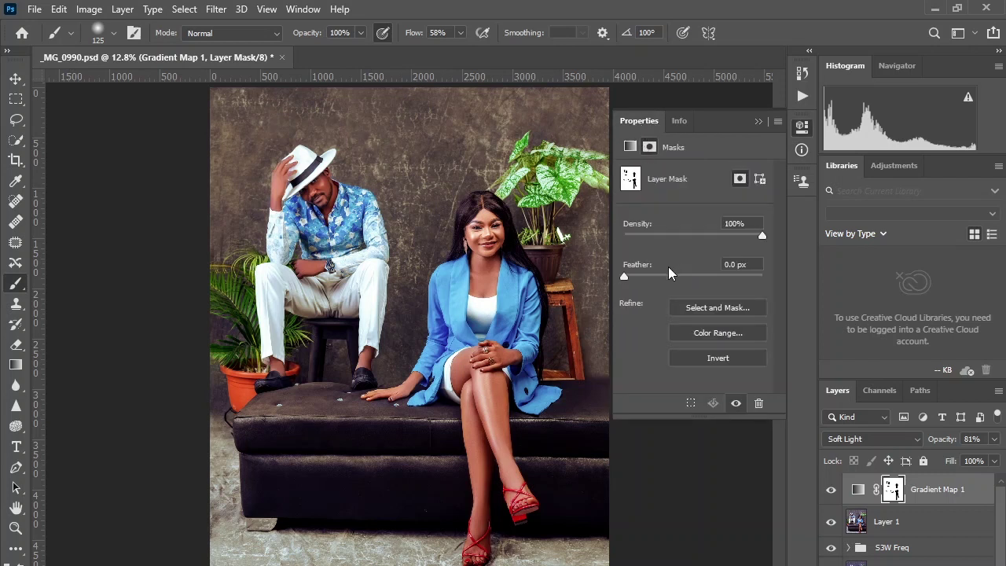
{"action": "left_click_drag", "start_coordinate": [761, 236], "coordinate": [703, 234]}
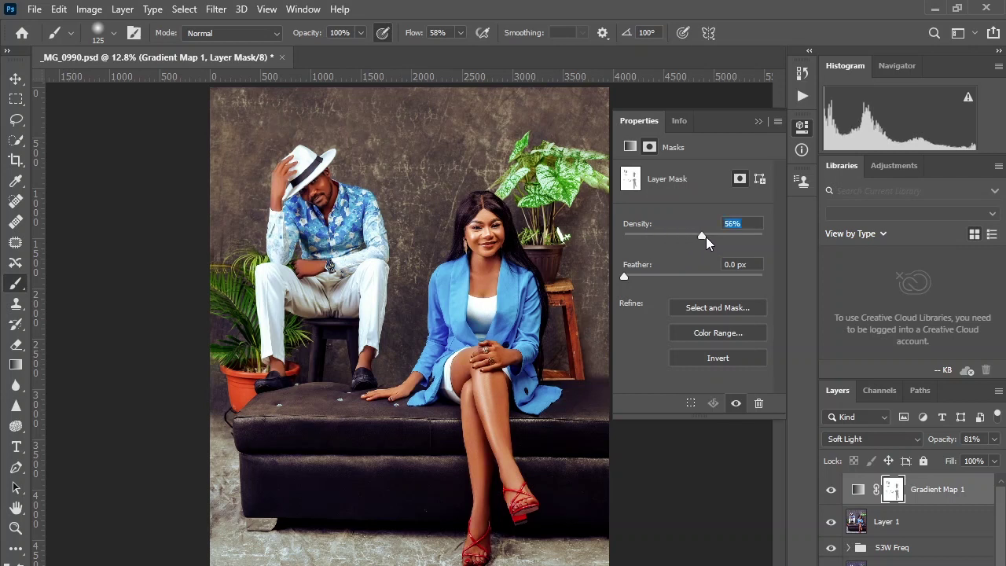
- Collapse the Properties panel and toggle Gradient Map 1 repeatedly to compare the grade
{"action": "left_click", "coordinate": [759, 121]}
{"action": "left_click", "coordinate": [831, 490]}
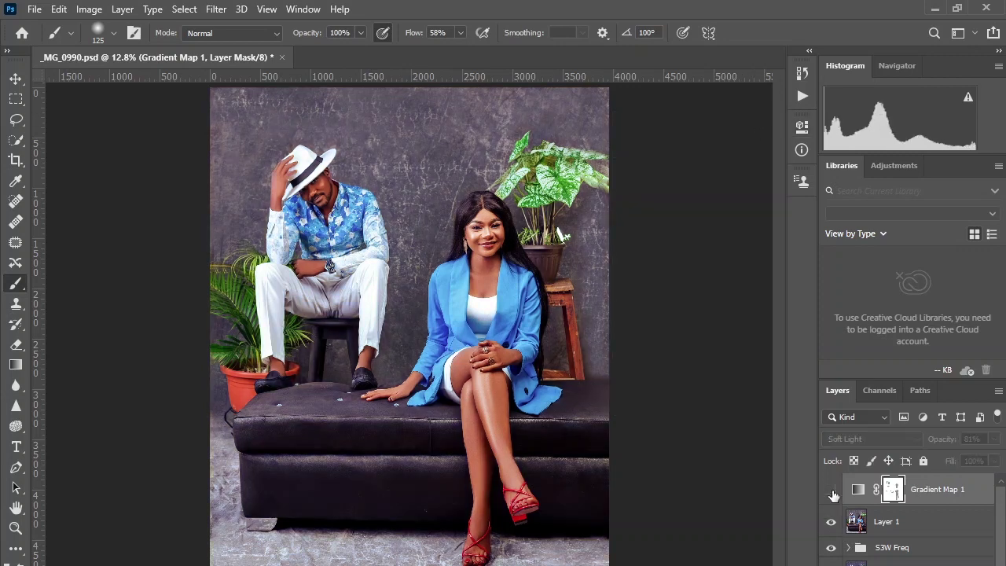
{"action": "left_click", "coordinate": [832, 491]}
{"action": "left_click", "coordinate": [832, 490]}
{"action": "left_click", "coordinate": [831, 490]}
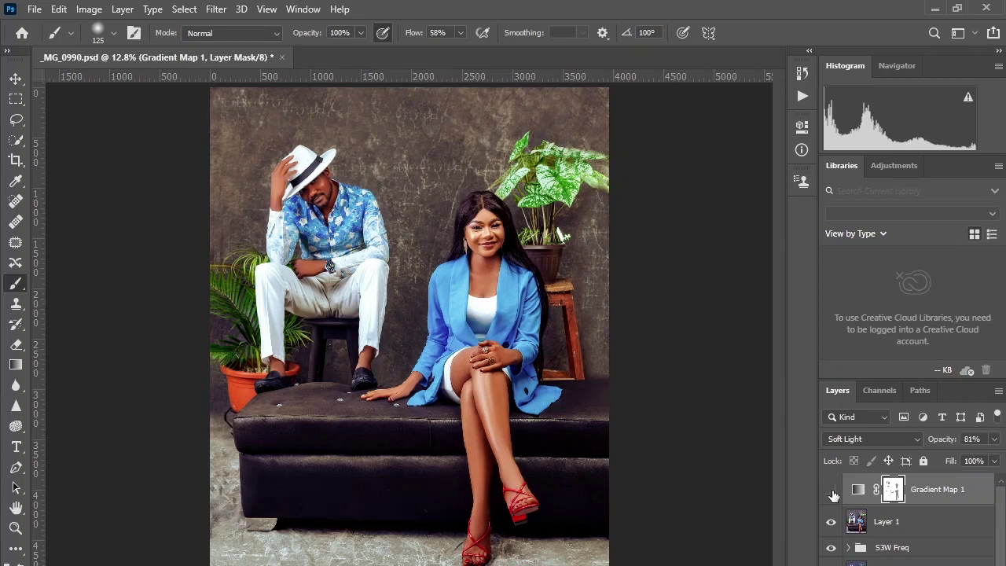
{"action": "left_click", "coordinate": [831, 491]}
{"action": "left_click", "coordinate": [832, 490]}
{"action": "left_click", "coordinate": [831, 490]}
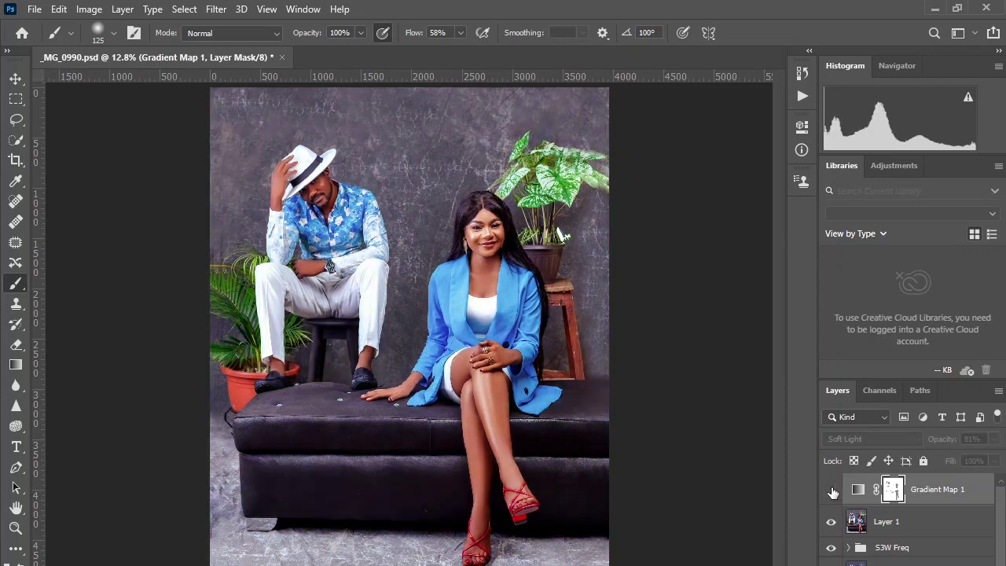
{"action": "left_click", "coordinate": [832, 491]}
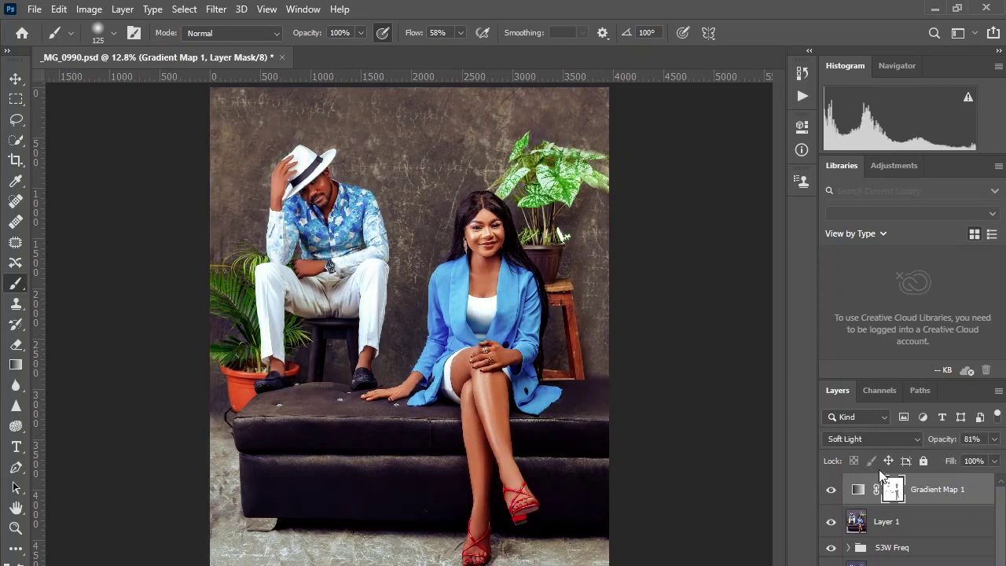
- Lower Gradient Map 1's opacity to 50% and check it against the ungraded image
{"action": "mouse_move", "coordinate": [937, 448]}
{"action": "left_mouse_down"}
{"action": "mouse_move", "coordinate": [929, 446]}
{"action": "mouse_move", "coordinate": [942, 445]}
{"action": "left_mouse_up"}
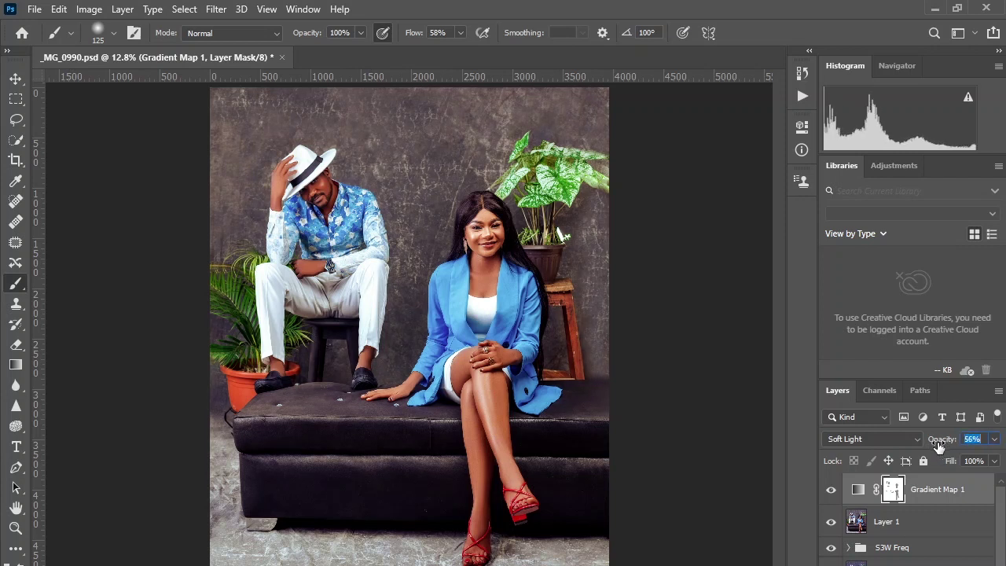
{"action": "left_click", "coordinate": [831, 490]}
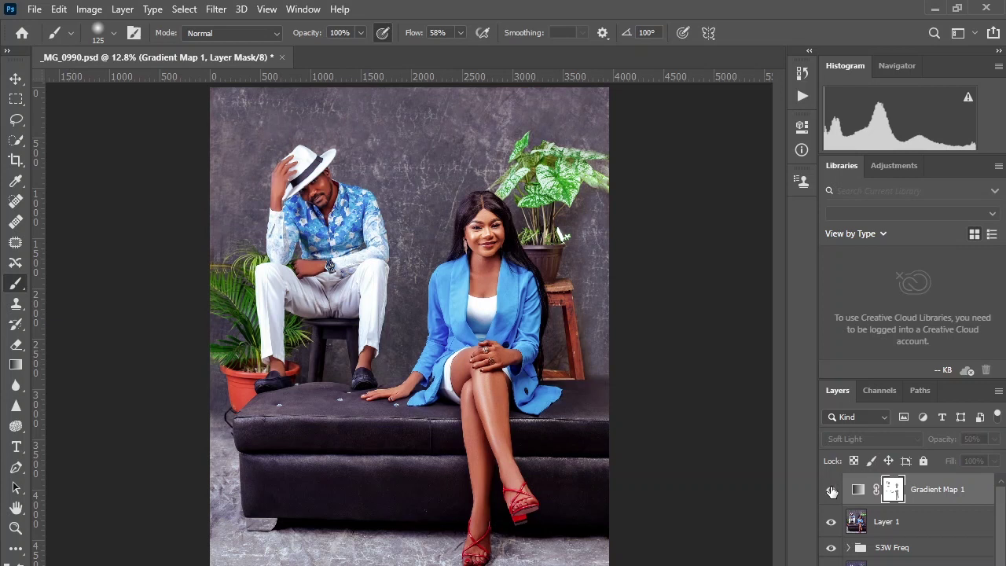
{"action": "left_click", "coordinate": [831, 491]}
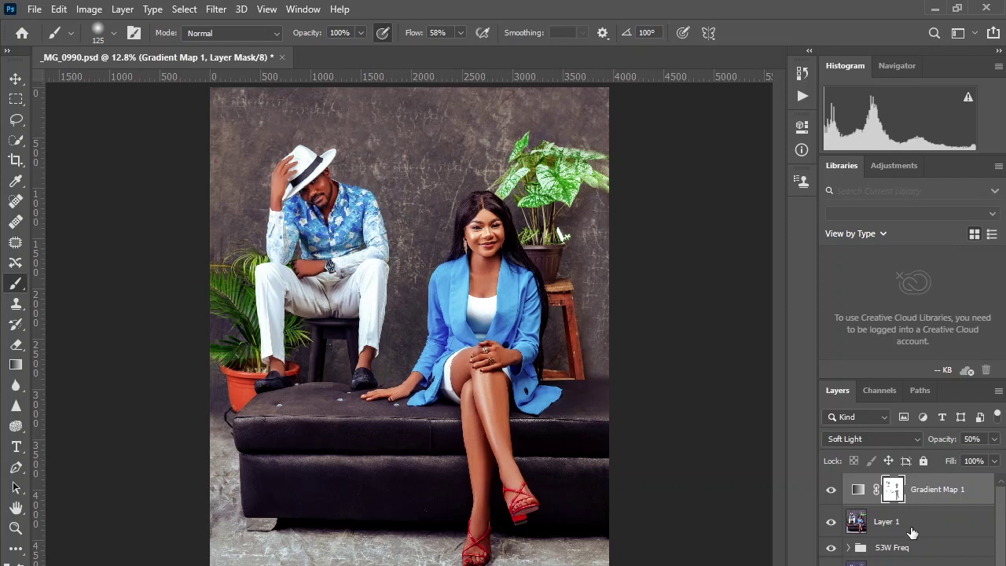
{"action": "scroll", "coordinate": [912, 532], "scroll_direction": "down", "scroll_amount": 1}
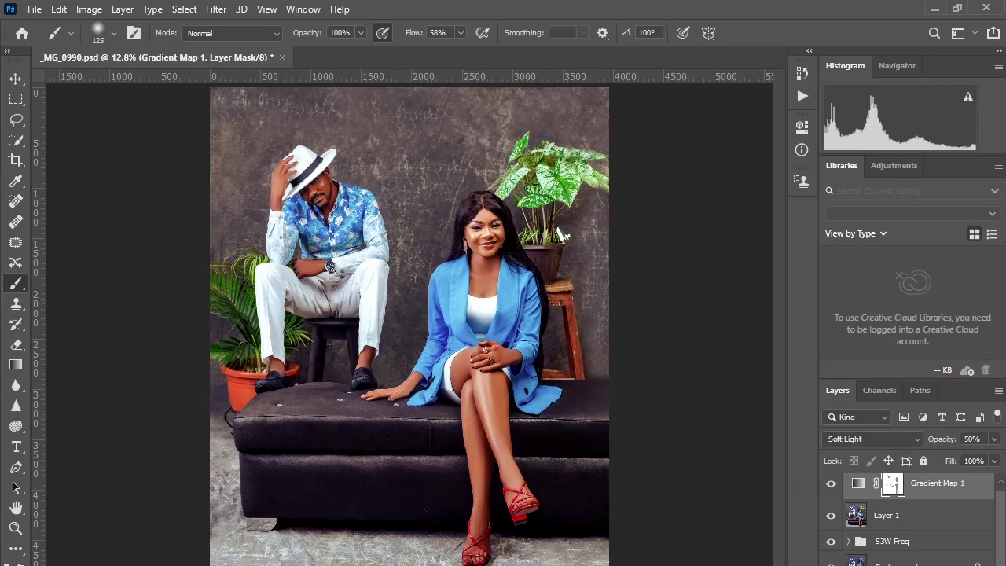
{"action": "left_click", "coordinate": [831, 563], "text": "alt"}
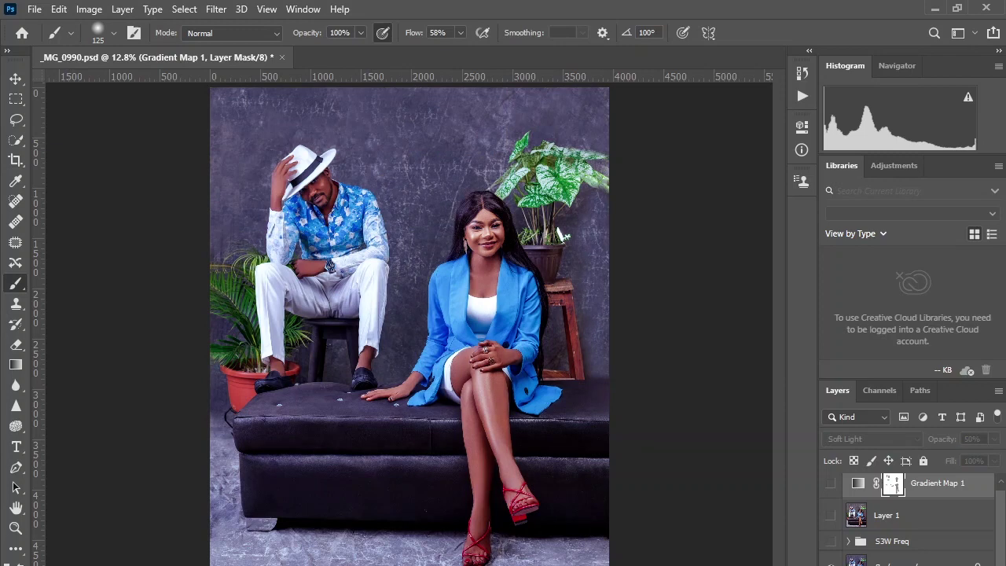
{"action": "left_click", "coordinate": [830, 564], "text": "alt"}
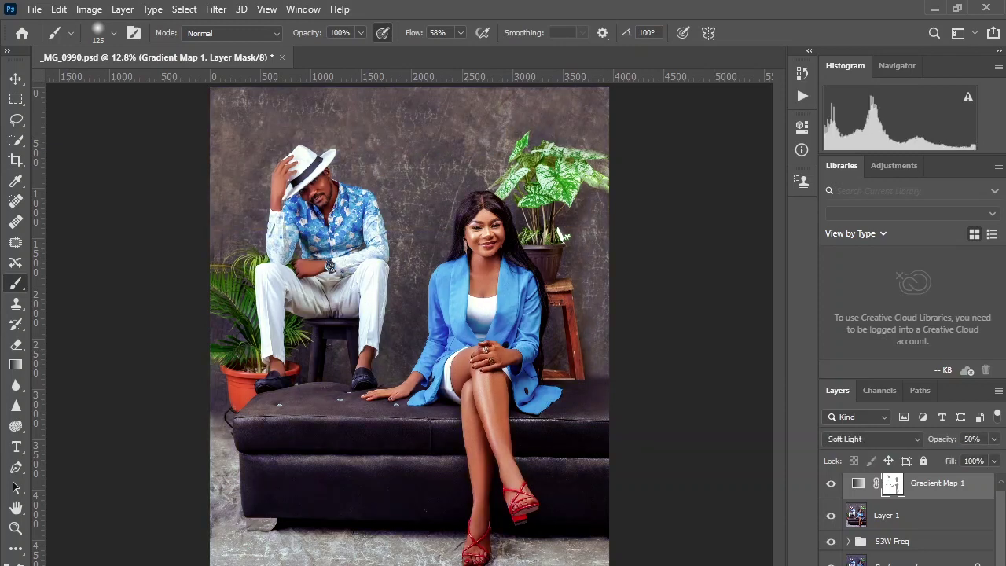